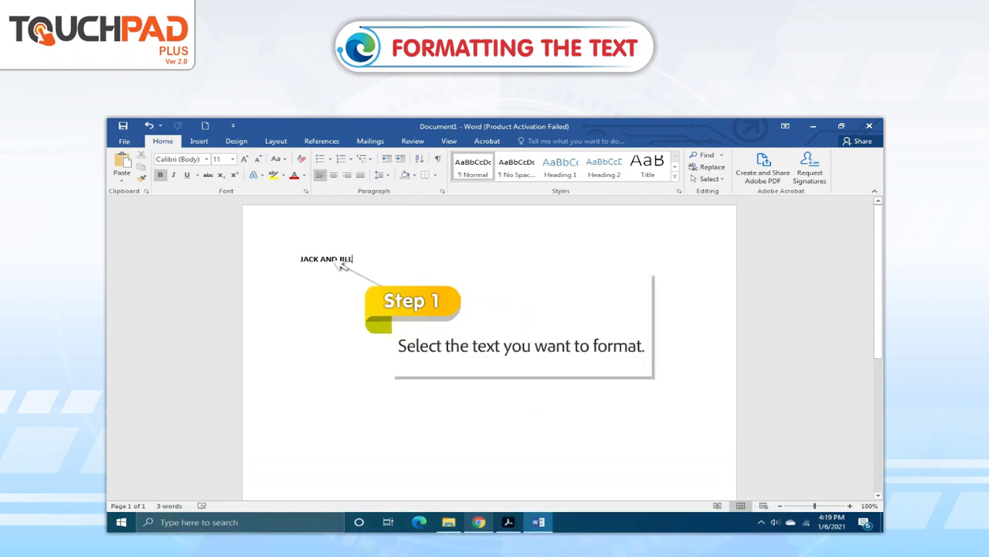
- Make the JACK AND JILL title line both italic and underlined
{"action": "triple_click", "coordinate": [333, 263]}
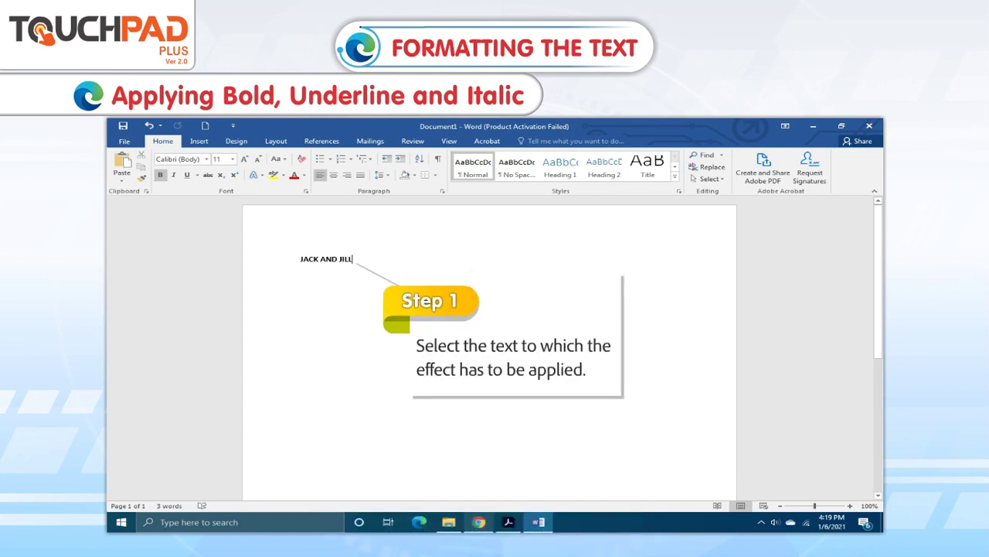
{"action": "triple_click", "coordinate": [332, 263]}
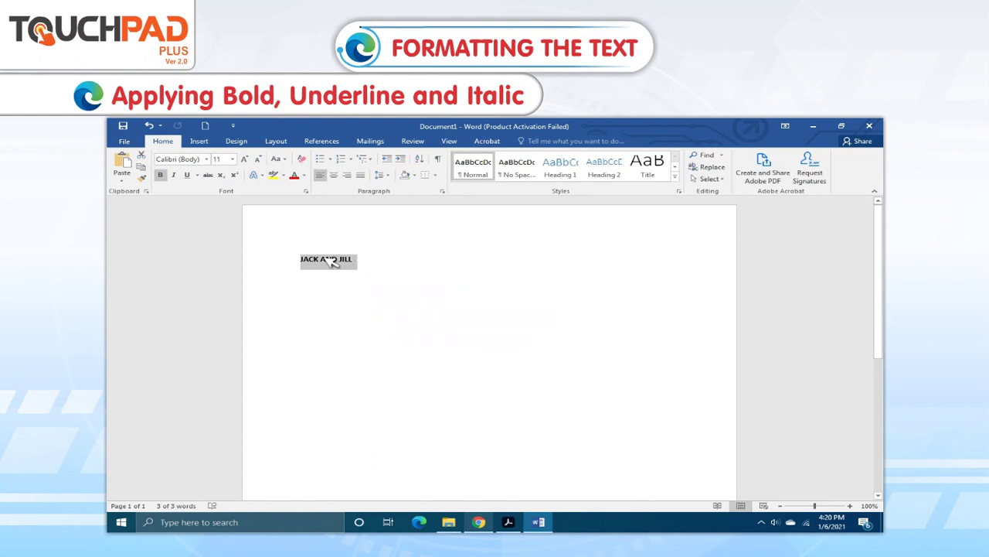
{"action": "left_click", "coordinate": [165, 143]}
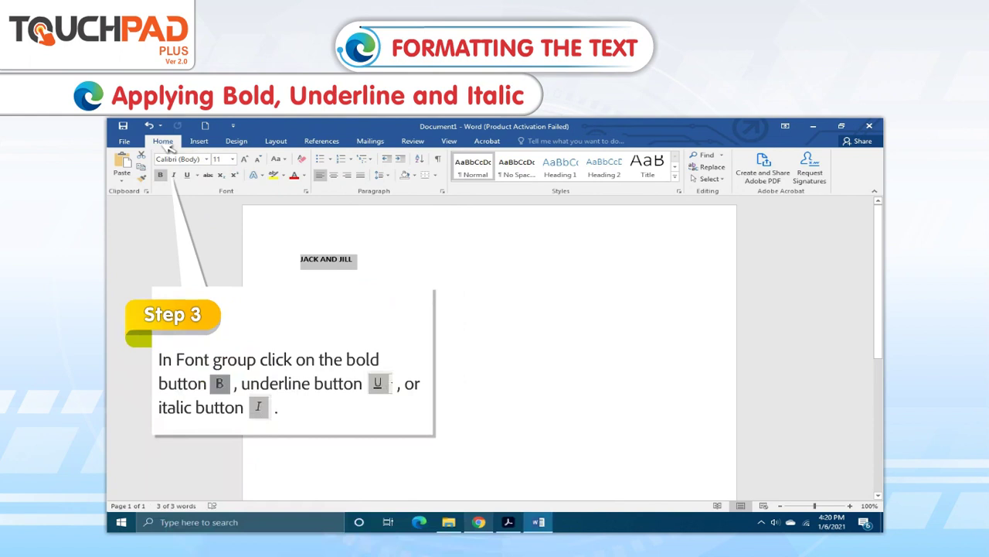
{"action": "left_click", "coordinate": [173, 174]}
{"action": "left_click", "coordinate": [187, 175]}
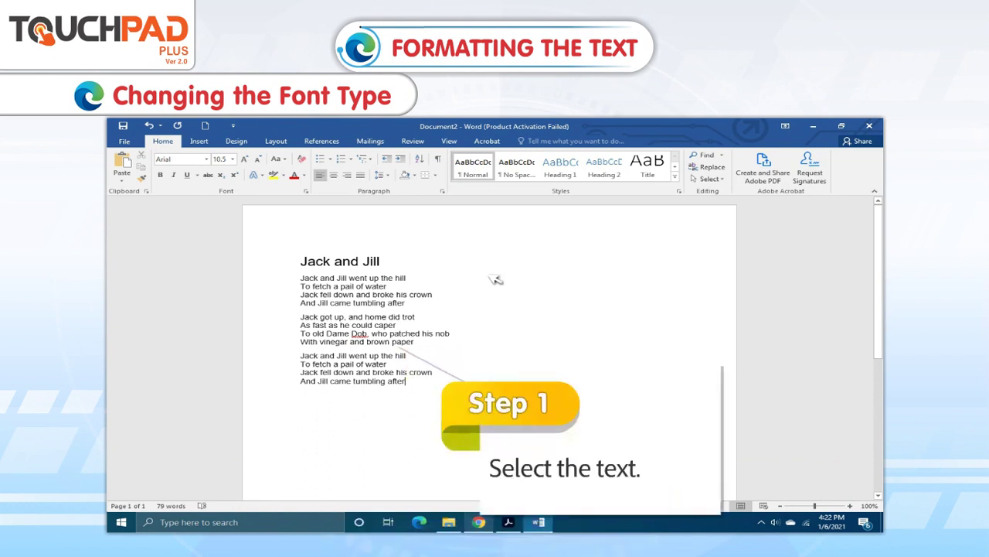
- Apply the A.C.M.E. Secret Agent font to the poem lines below the title
{"action": "left_click_drag", "start_coordinate": [301, 278], "coordinate": [405, 381]}
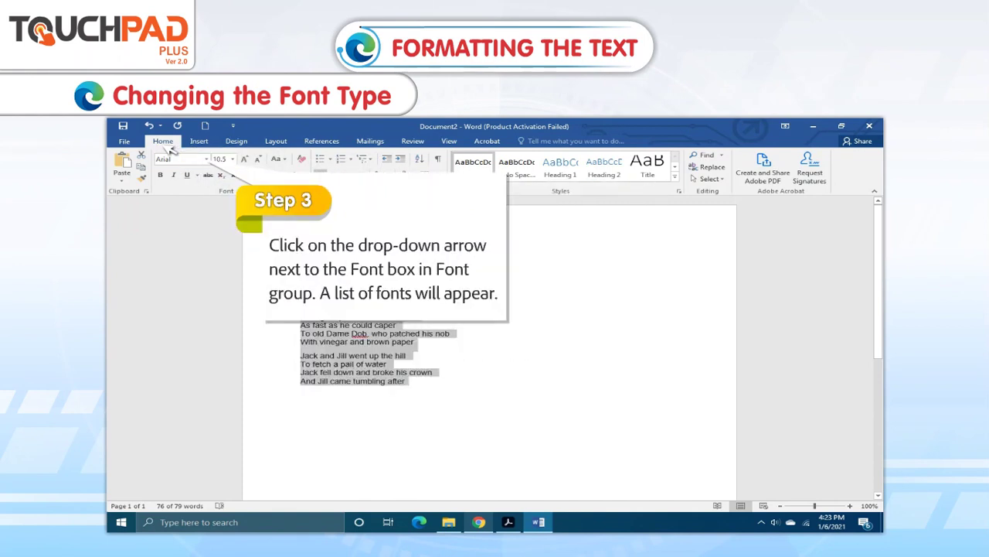
{"action": "left_click", "coordinate": [206, 159]}
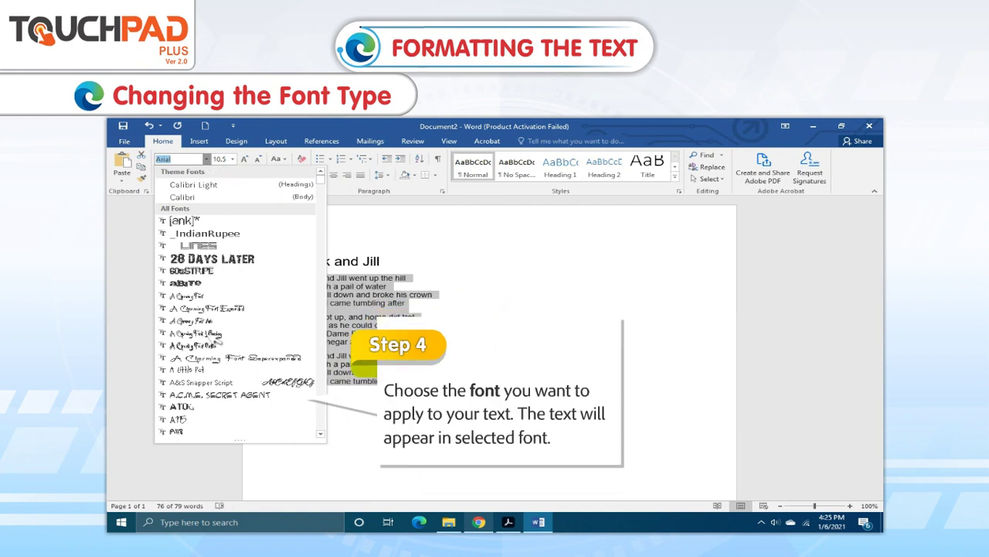
{"action": "left_click", "coordinate": [216, 396]}
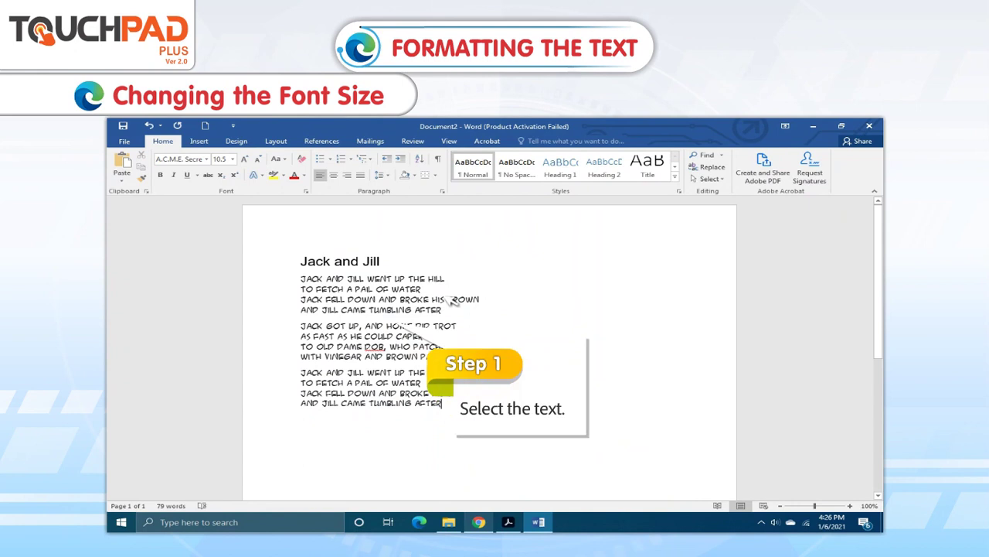
- Change all twelve poem lines from 10.5 pt to 12 pt
{"action": "left_click_drag", "start_coordinate": [301, 278], "coordinate": [442, 403]}
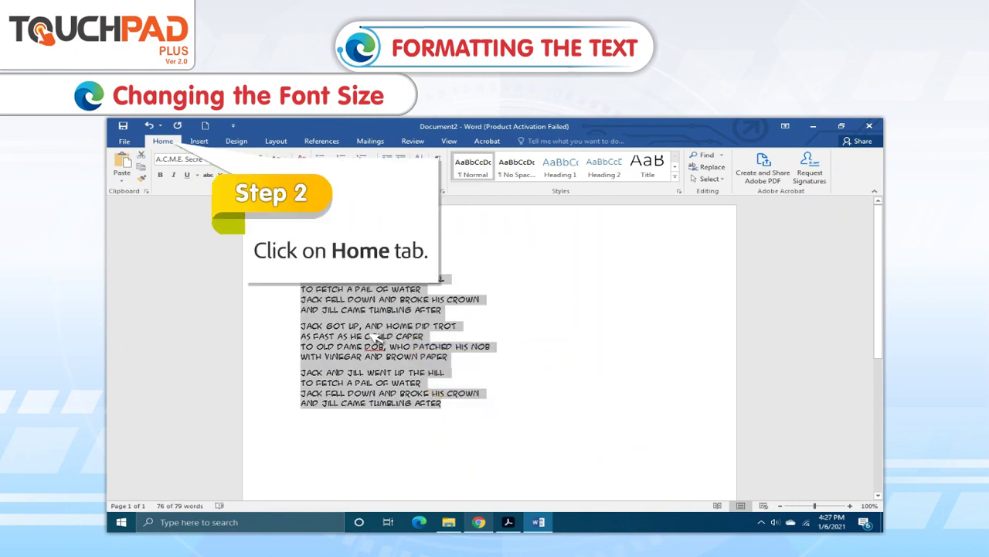
{"action": "left_click", "coordinate": [170, 142]}
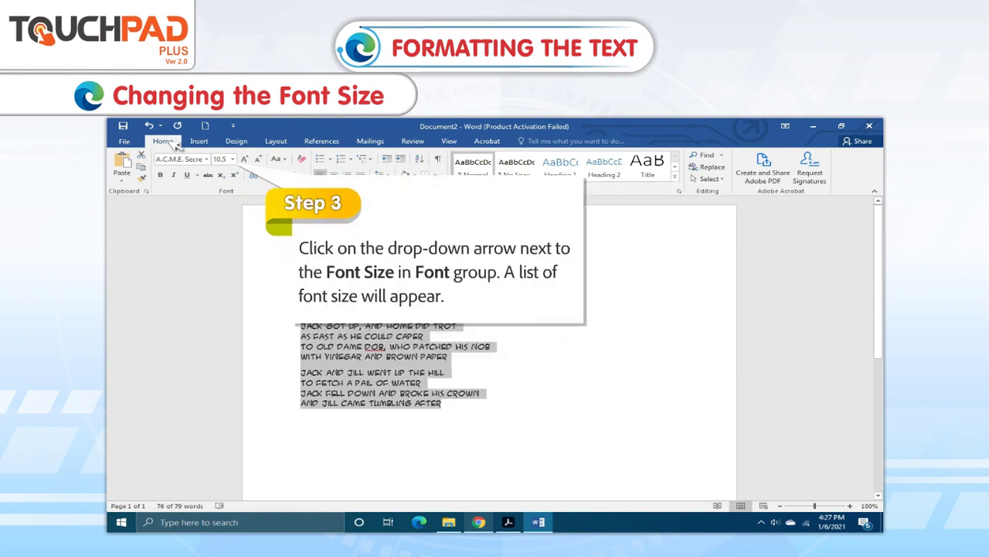
{"action": "left_click", "coordinate": [232, 158]}
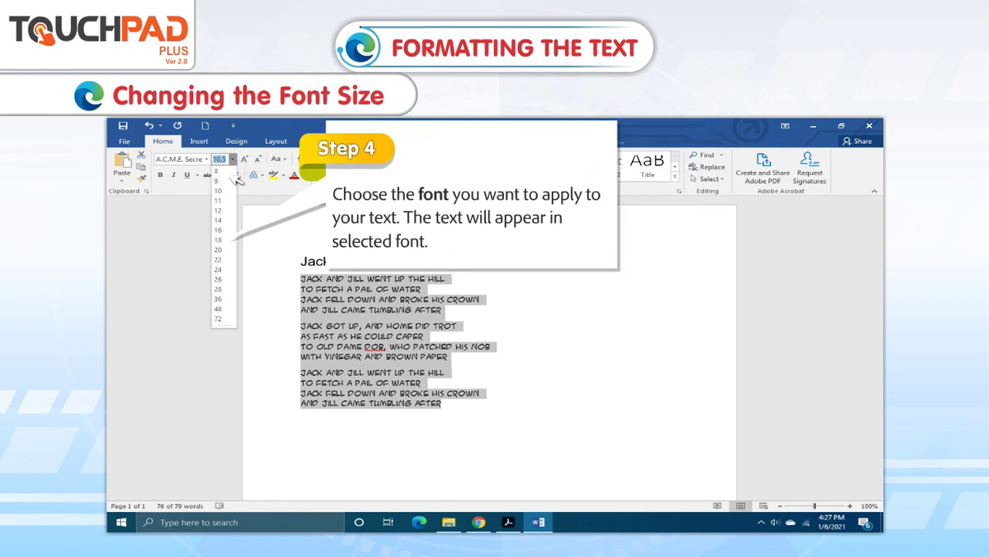
{"action": "left_click", "coordinate": [219, 200]}
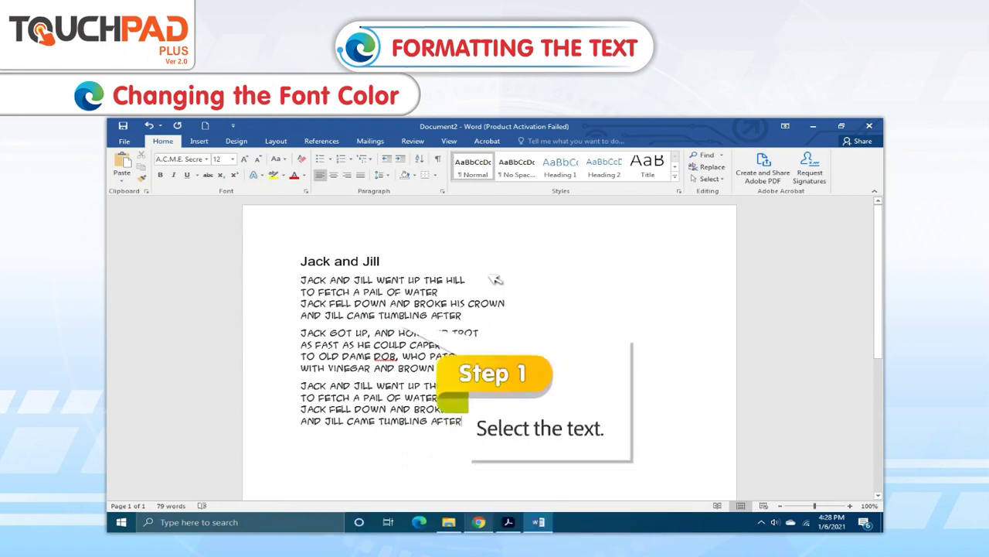
{"action": "left_click_drag", "start_coordinate": [417, 305], "coordinate": [360, 324]}
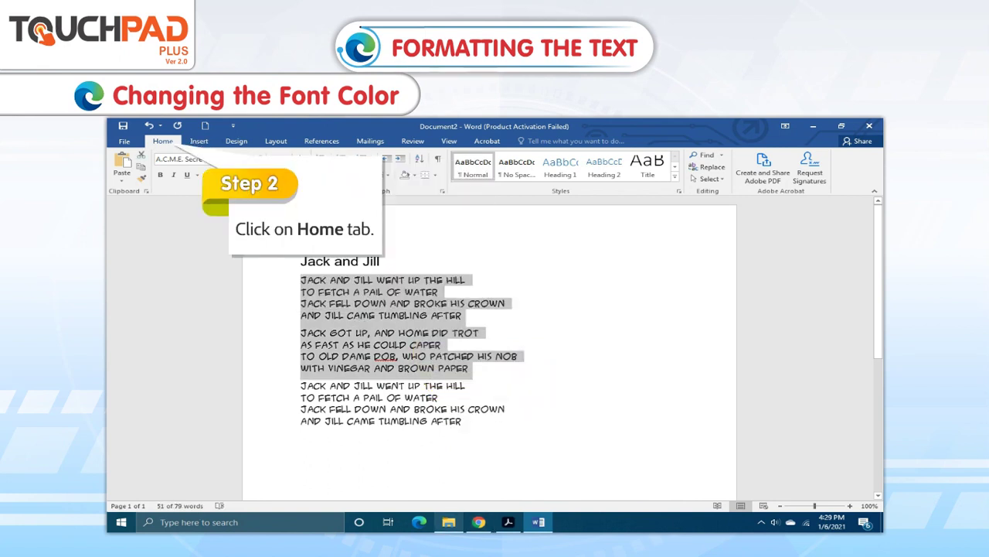
{"action": "left_click", "coordinate": [163, 142]}
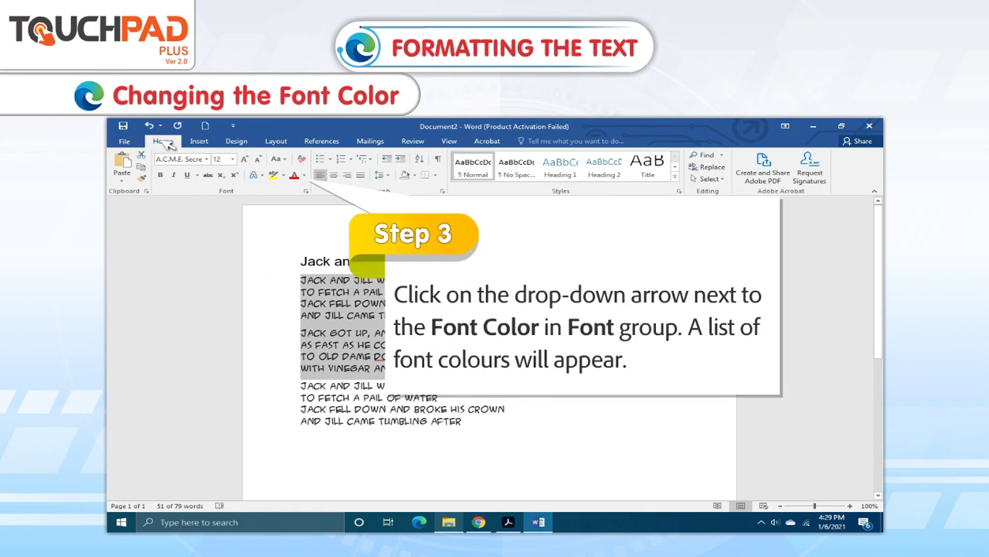
{"action": "left_click", "coordinate": [305, 176]}
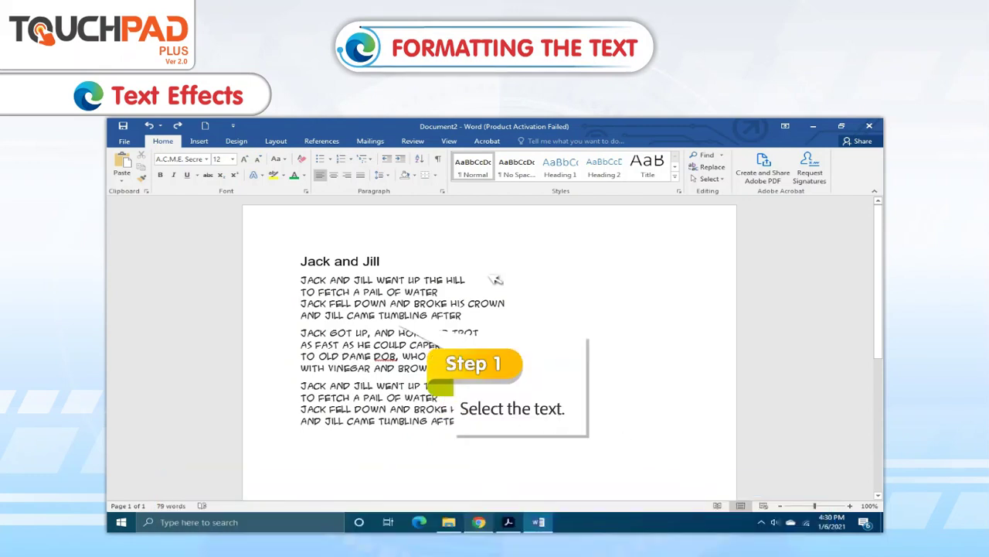
- Apply the blue outlined A text effect to the first two stanzas
{"action": "left_click_drag", "start_coordinate": [301, 279], "coordinate": [468, 368]}
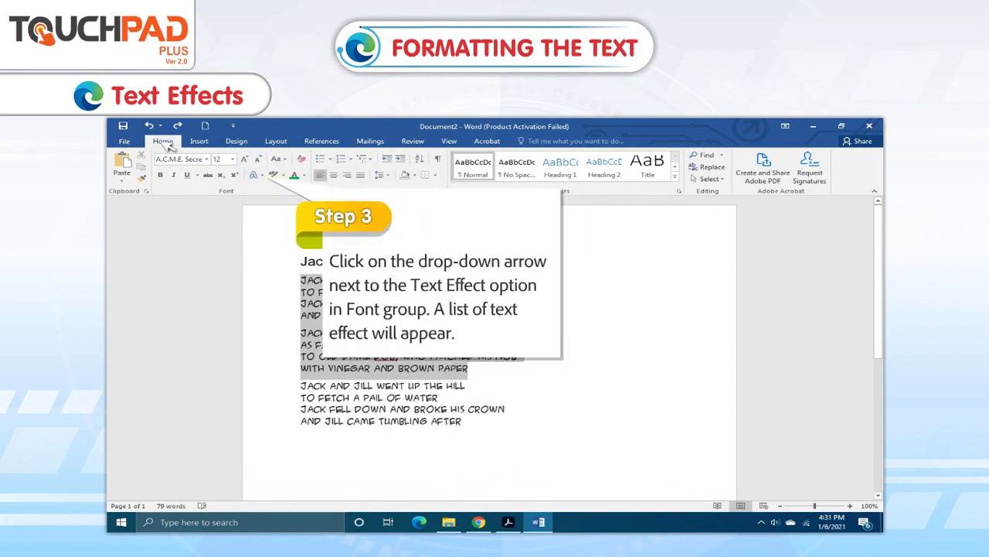
{"action": "left_click", "coordinate": [261, 176]}
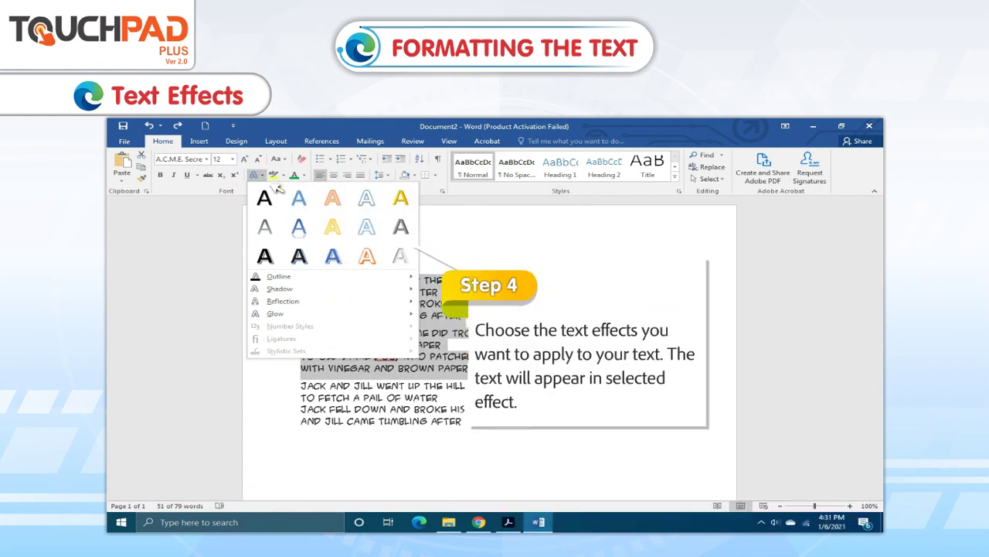
{"action": "left_click", "coordinate": [302, 228]}
{"action": "left_click", "coordinate": [308, 232]}
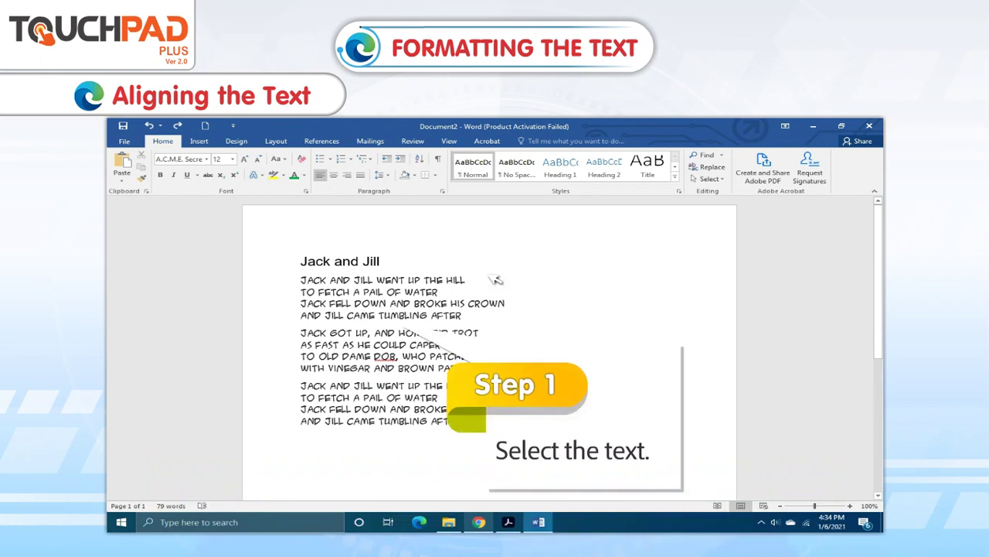
{"action": "triple_click", "coordinate": [379, 354]}
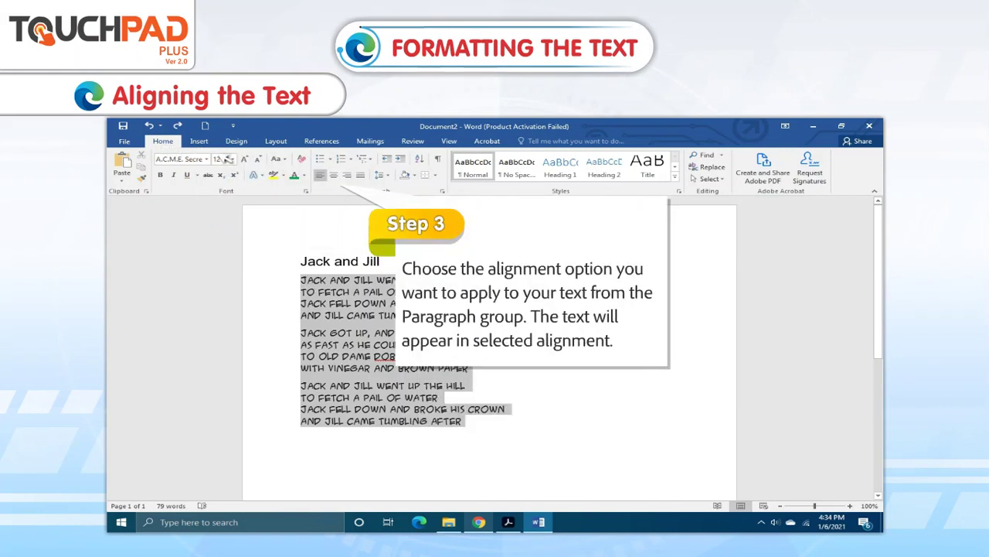
{"action": "left_click", "coordinate": [347, 175]}
{"action": "left_click", "coordinate": [335, 175]}
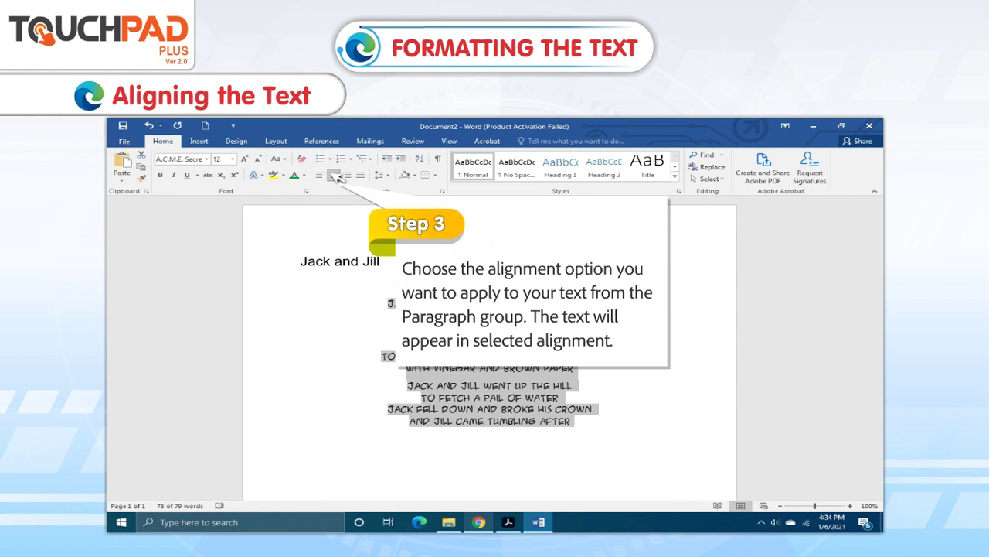
{"action": "left_click", "coordinate": [362, 175]}
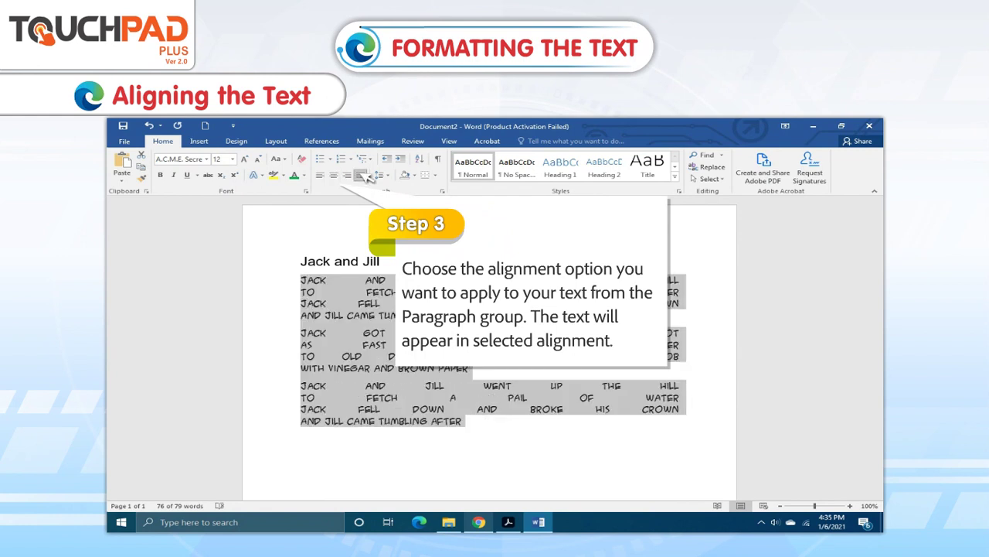
{"action": "left_click", "coordinate": [320, 176]}
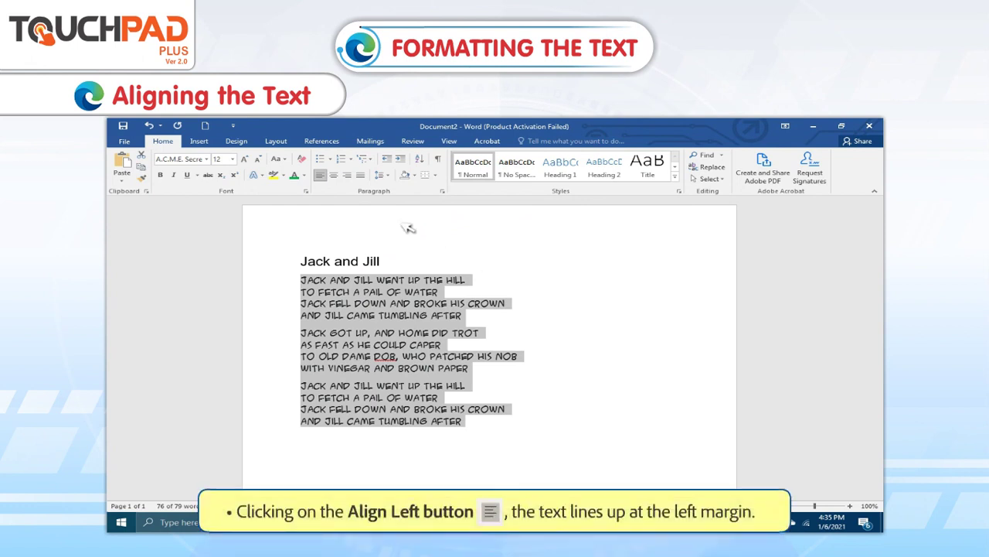
{"action": "left_click", "coordinate": [338, 176]}
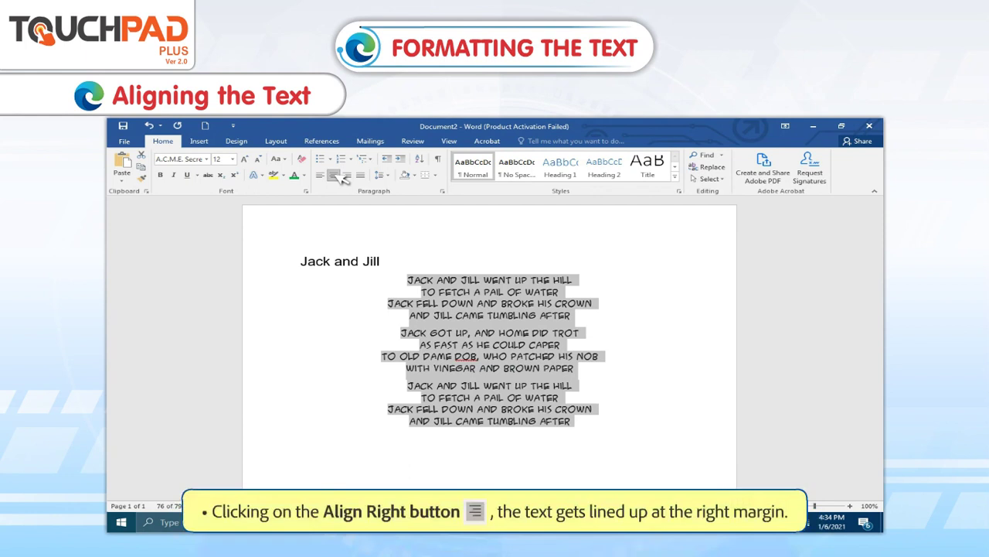
{"action": "left_click", "coordinate": [348, 176]}
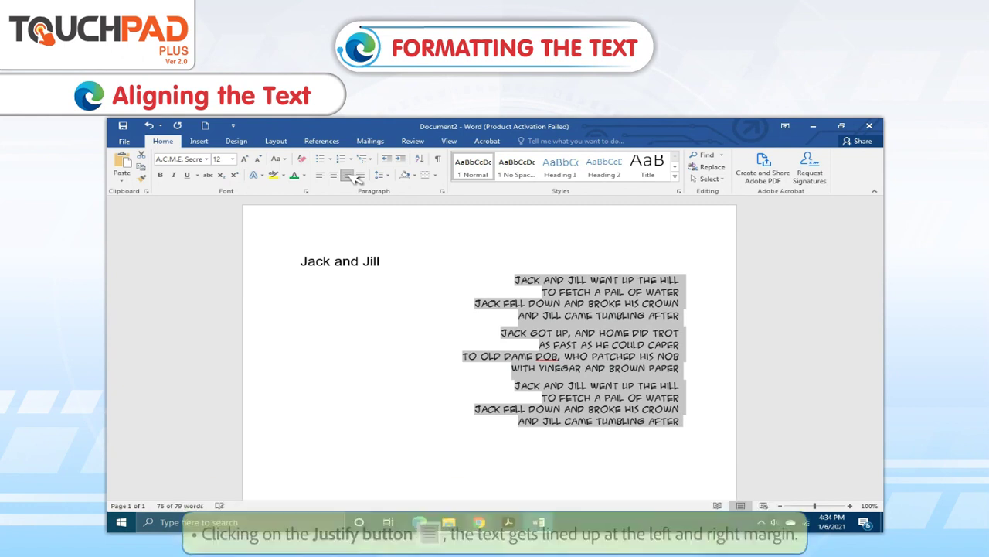
{"action": "left_click", "coordinate": [361, 175]}
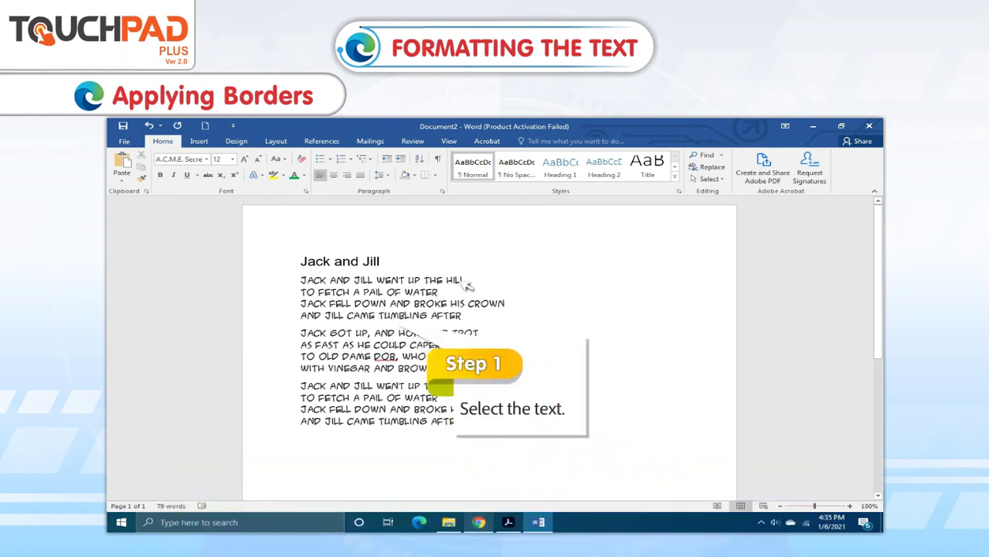
- Give the twelve poem lines a red dashed Box border in Borders and Shading
{"action": "triple_click", "coordinate": [362, 307]}
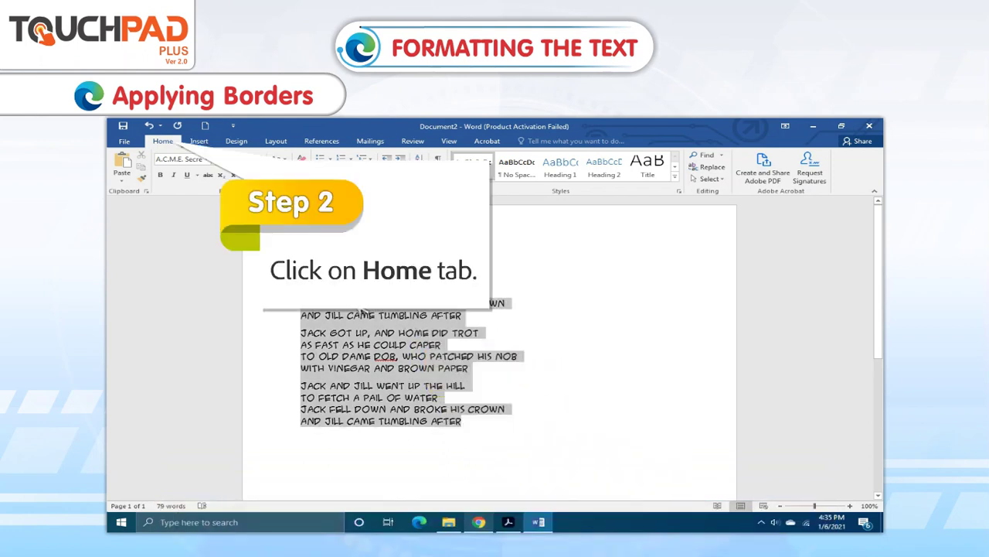
{"action": "left_click", "coordinate": [164, 143]}
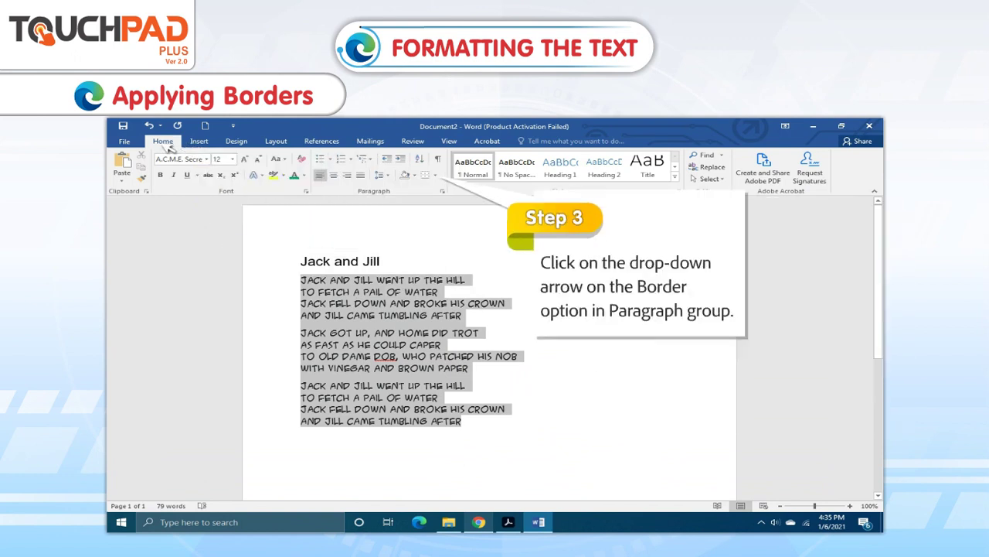
{"action": "left_click", "coordinate": [435, 174]}
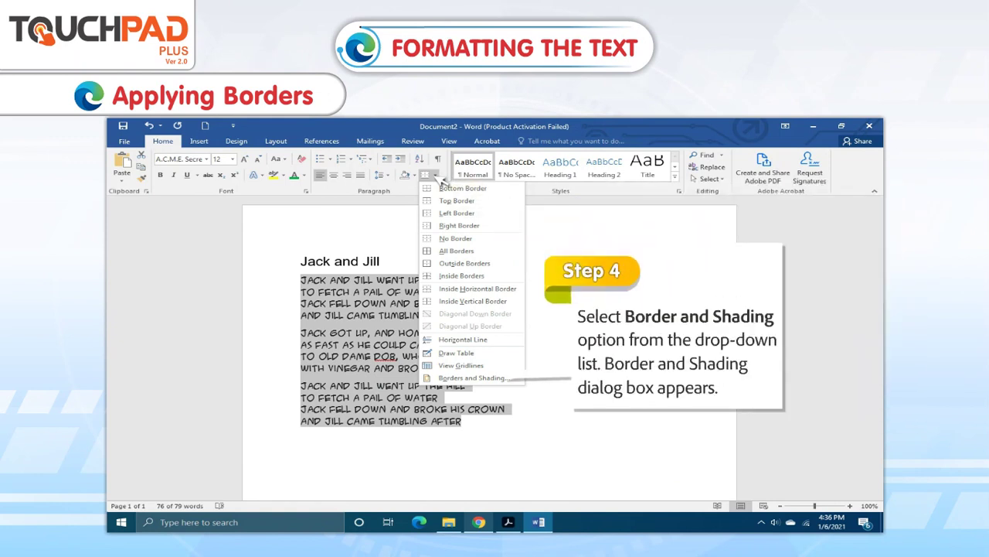
{"action": "left_click", "coordinate": [458, 378]}
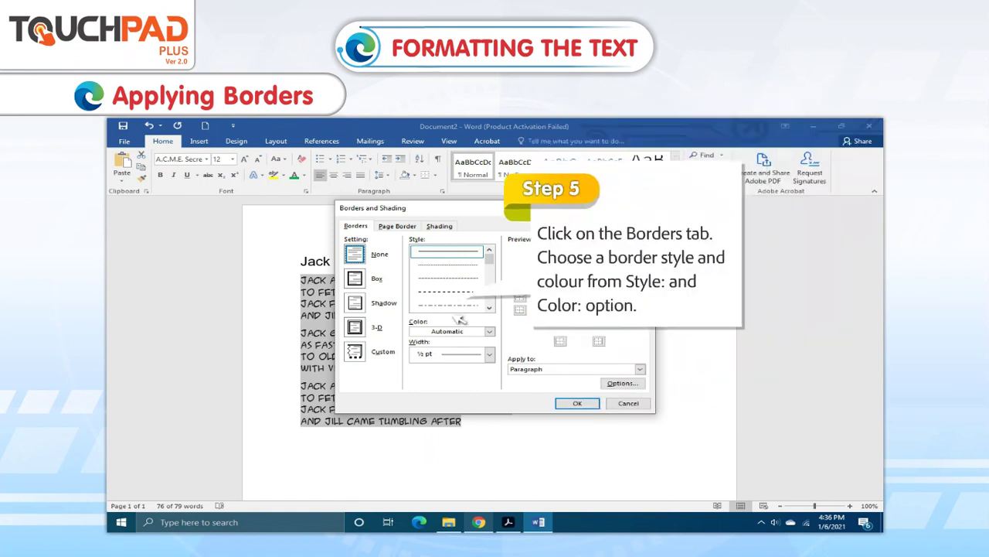
{"action": "left_click", "coordinate": [461, 293]}
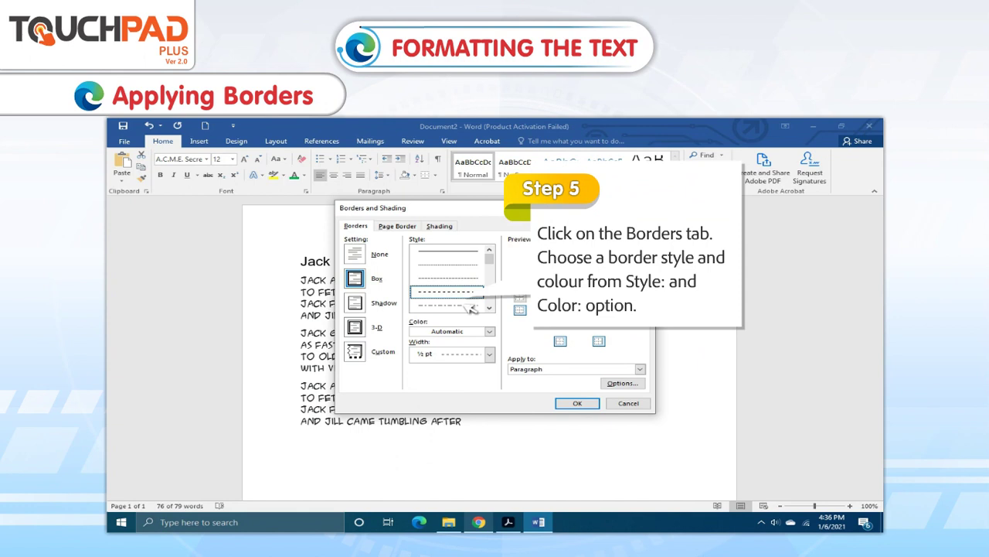
{"action": "left_click", "coordinate": [490, 331]}
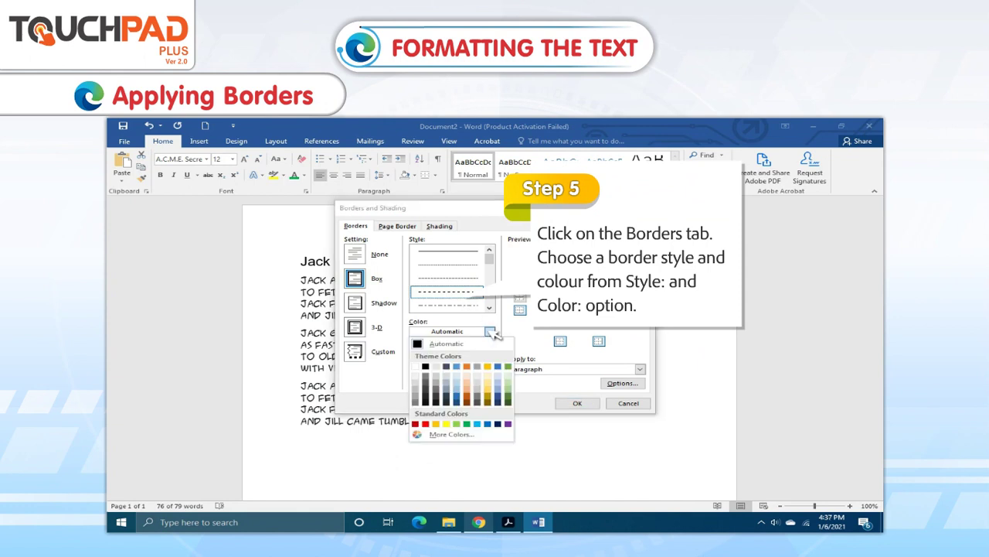
{"action": "left_click", "coordinate": [425, 423]}
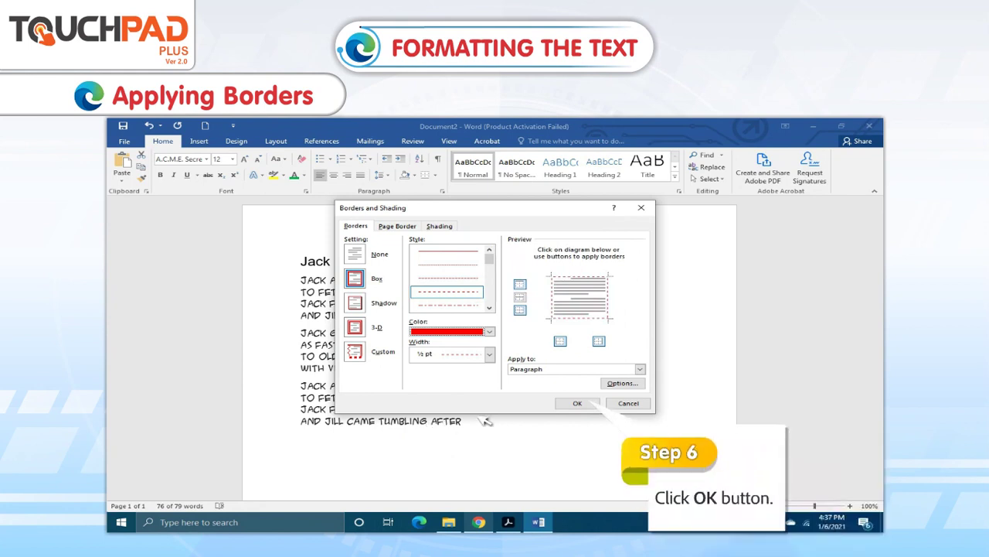
{"action": "left_click", "coordinate": [574, 403]}
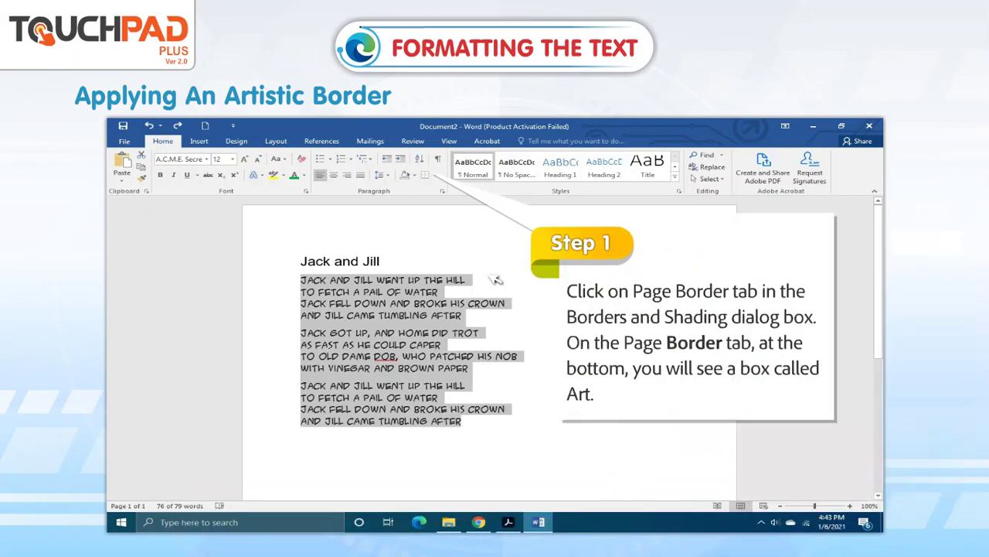
- Set an 18 pt ice-cream-cone Art page border around the whole page
{"action": "left_click", "coordinate": [430, 175]}
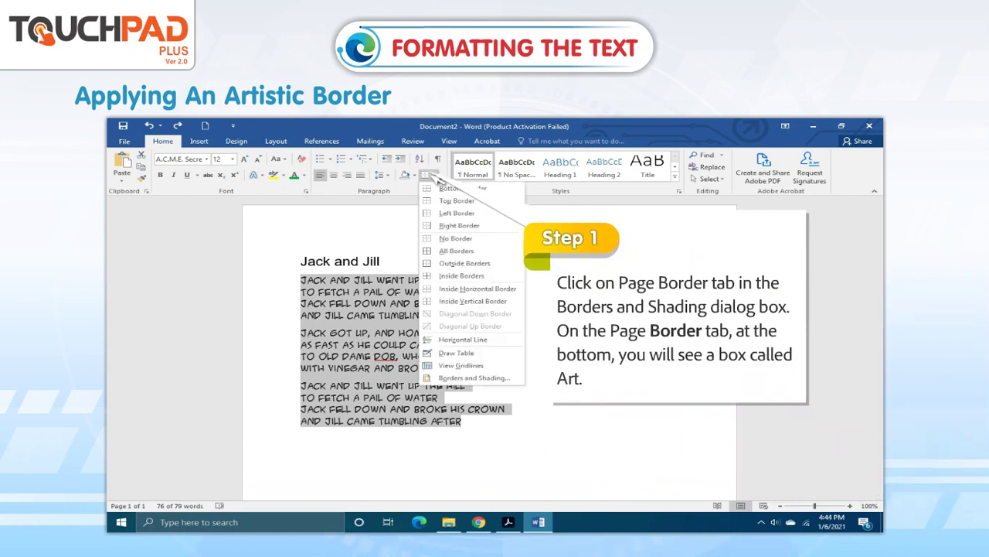
{"action": "left_click", "coordinate": [473, 378]}
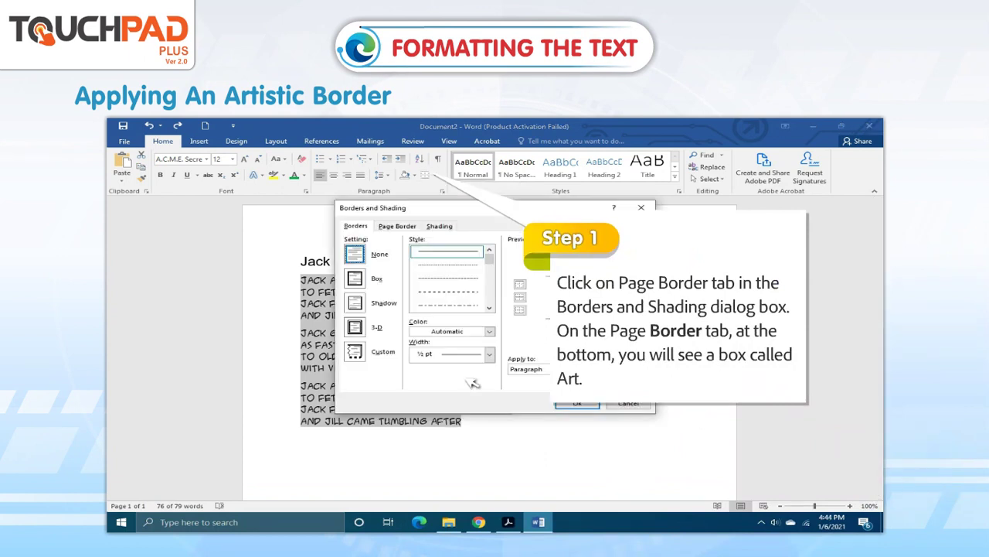
{"action": "left_click", "coordinate": [397, 226]}
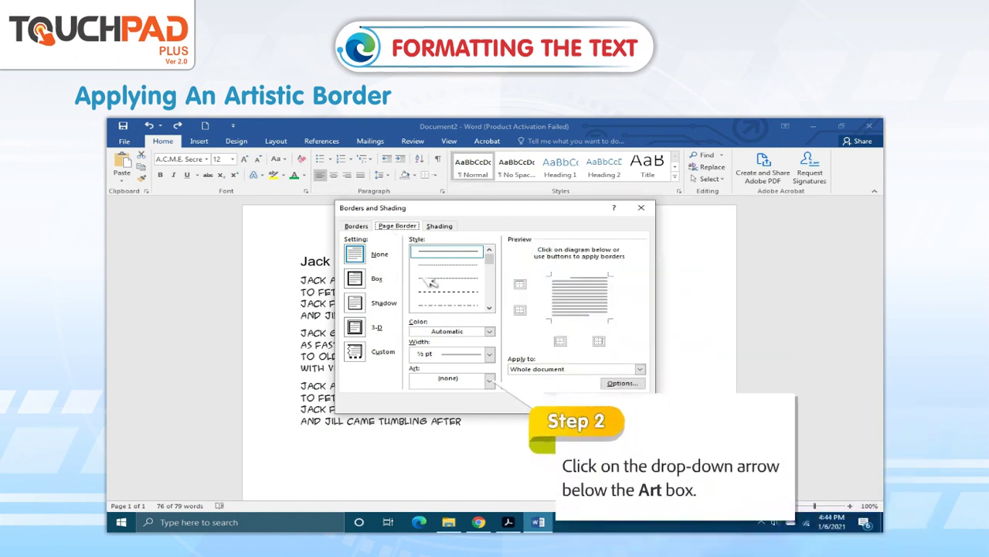
{"action": "left_click", "coordinate": [490, 381]}
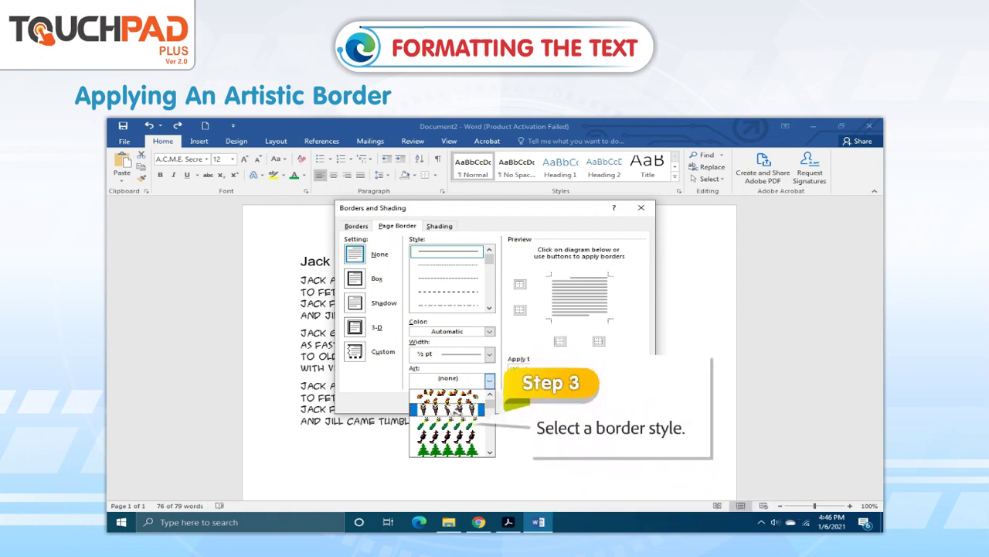
{"action": "left_click", "coordinate": [454, 408]}
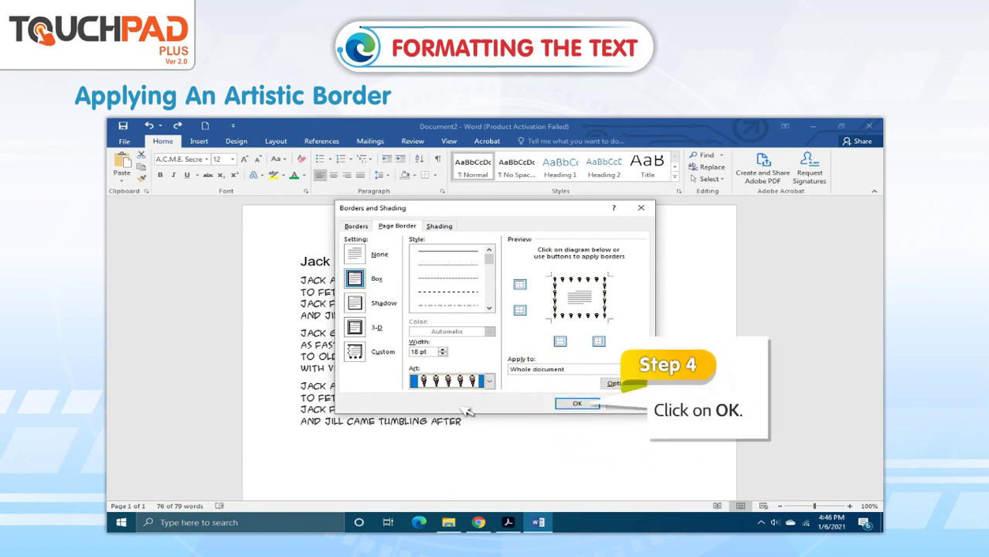
{"action": "left_click", "coordinate": [579, 404]}
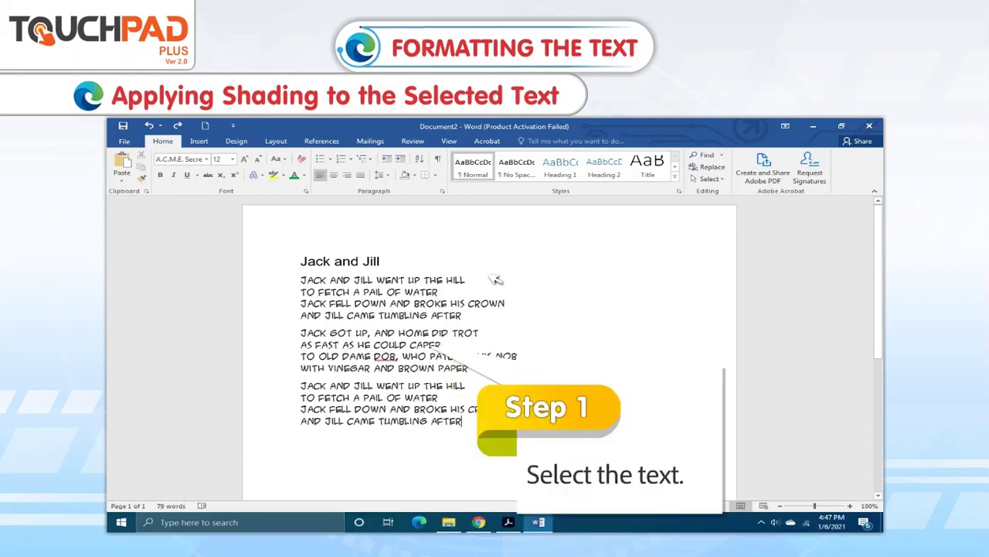
- Fill the selected poem with light gold shading in Borders and Shading
{"action": "left_click_drag", "start_coordinate": [300, 279], "coordinate": [461, 422]}
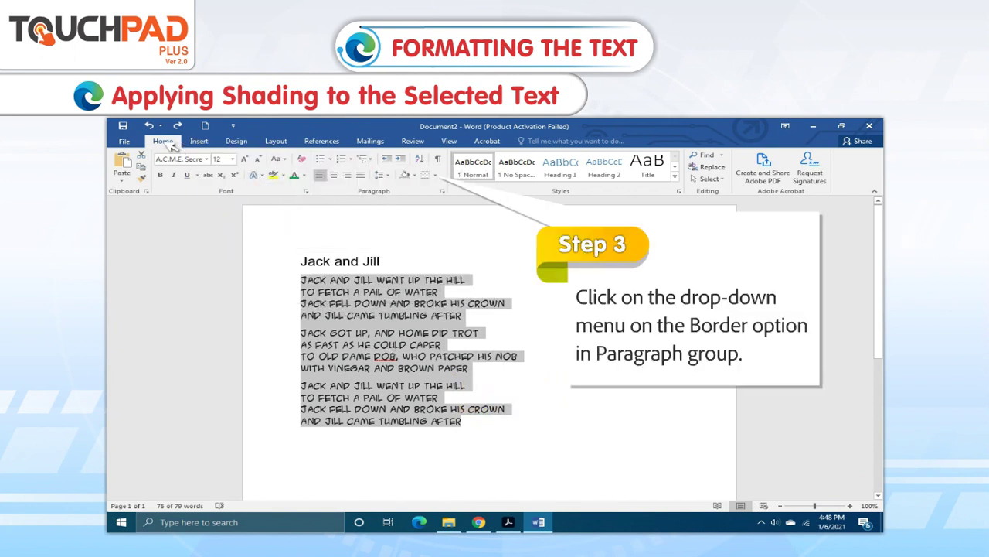
{"action": "left_click", "coordinate": [432, 175]}
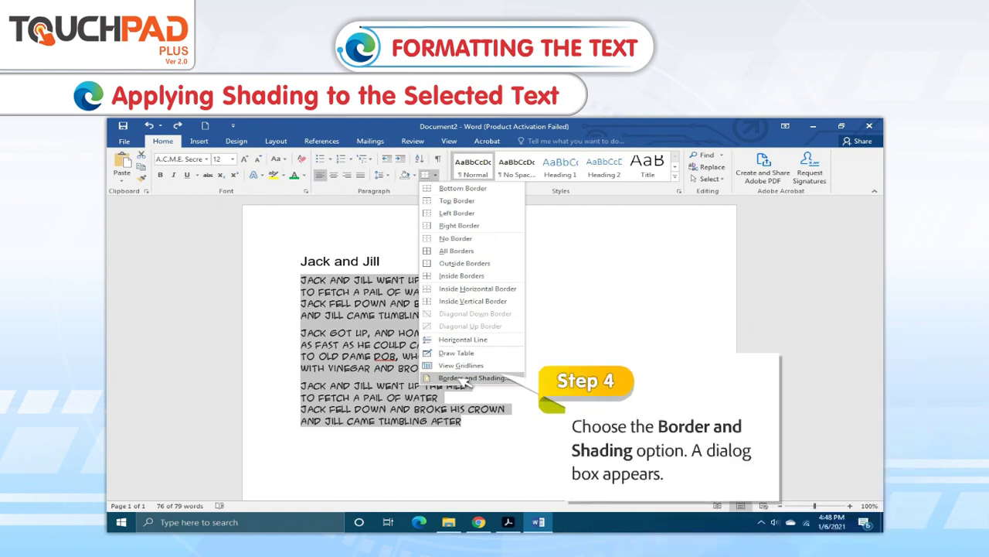
{"action": "left_click", "coordinate": [466, 378]}
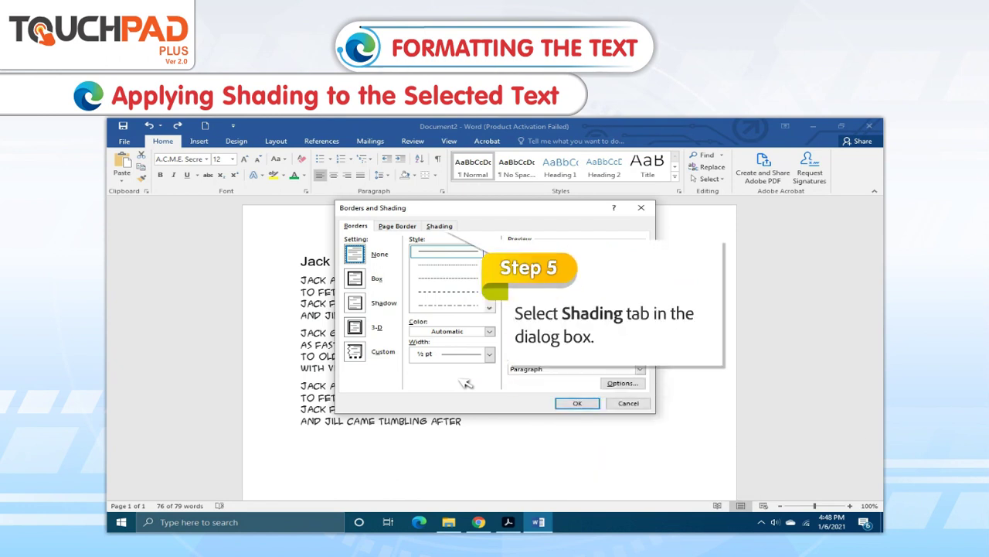
{"action": "left_click", "coordinate": [442, 228]}
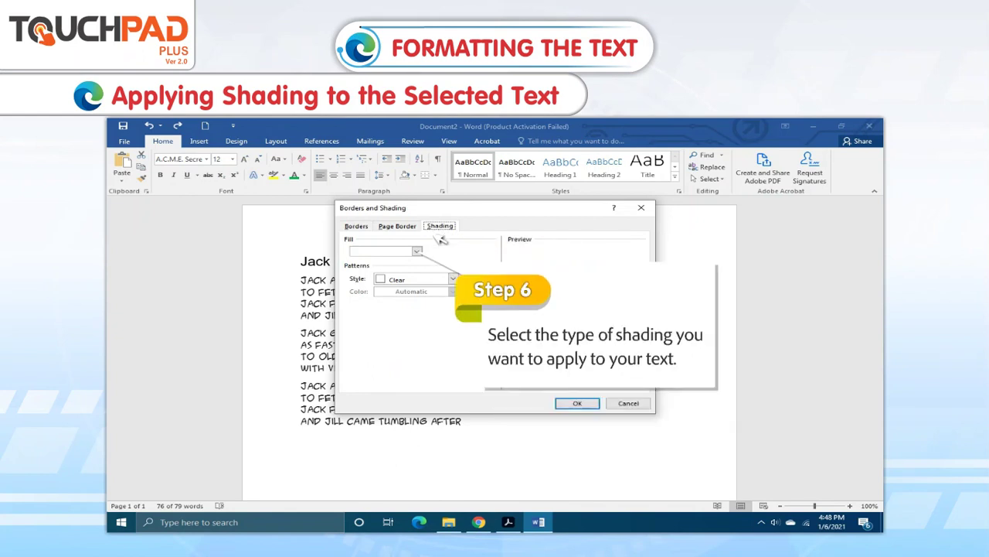
{"action": "left_click", "coordinate": [418, 252]}
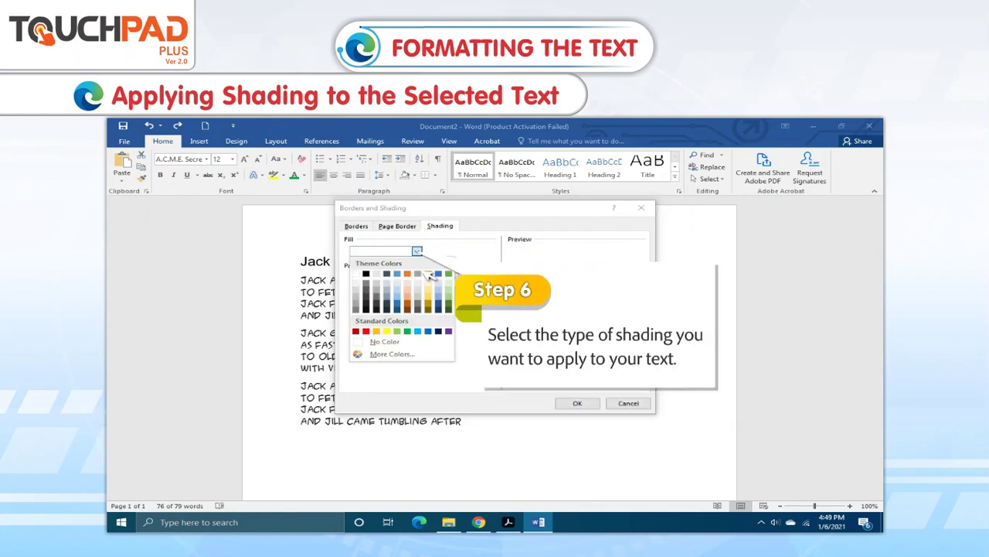
{"action": "left_click", "coordinate": [428, 286]}
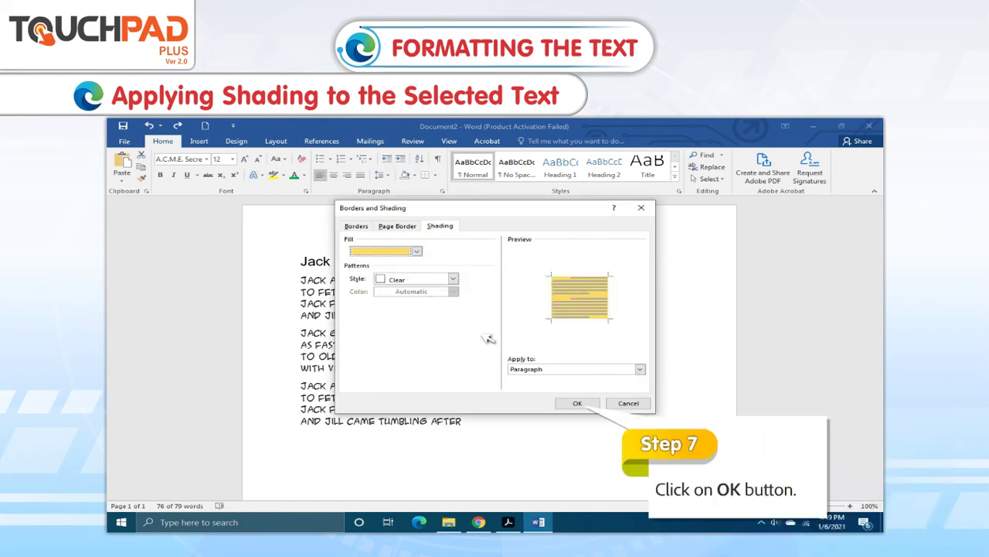
{"action": "left_click", "coordinate": [578, 403]}
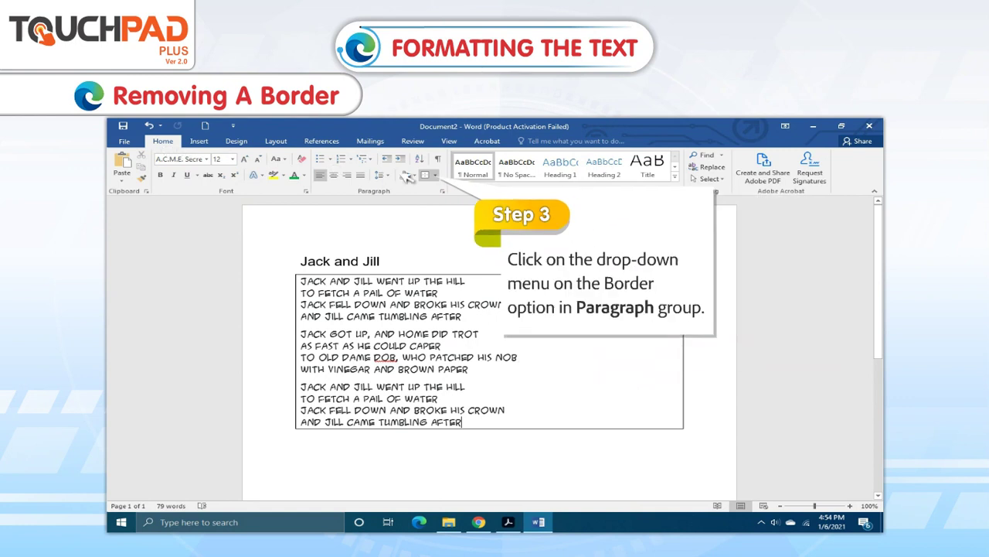
- Choose No Border to strip the box border from the poem text
{"action": "left_click", "coordinate": [435, 175]}
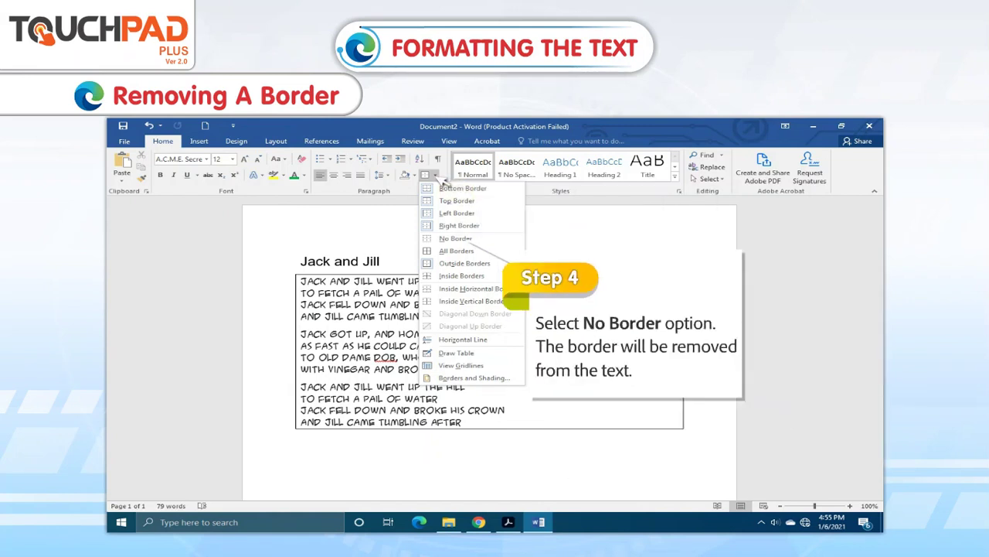
{"action": "left_click", "coordinate": [448, 239]}
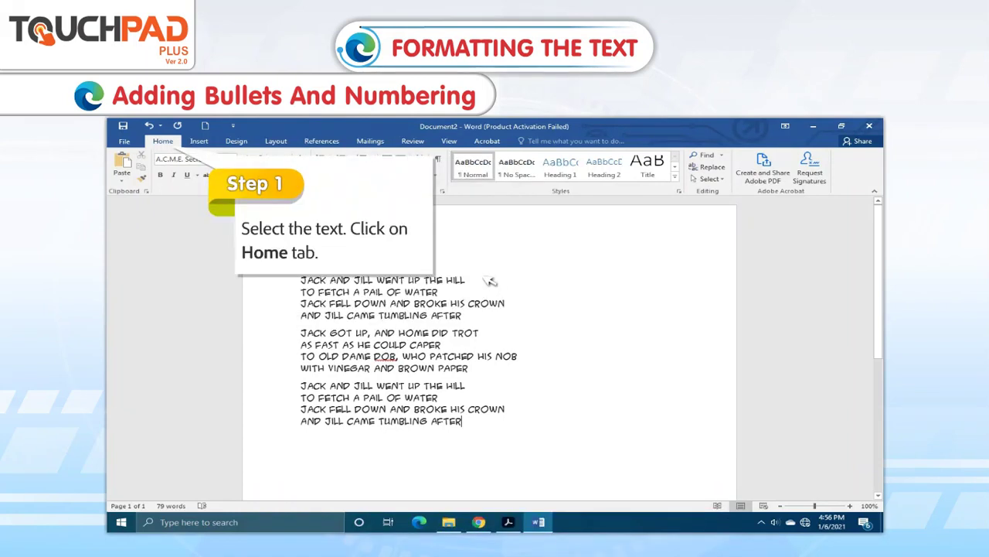
- Apply the filled round bullet from the Bullet Library to the first stanza
{"action": "triple_click", "coordinate": [392, 306]}
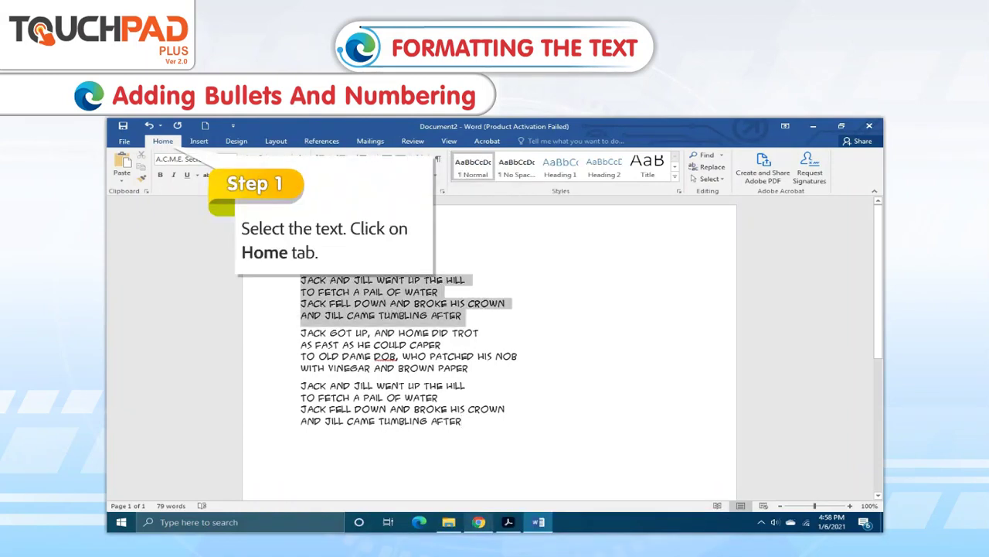
{"action": "left_click", "coordinate": [163, 142]}
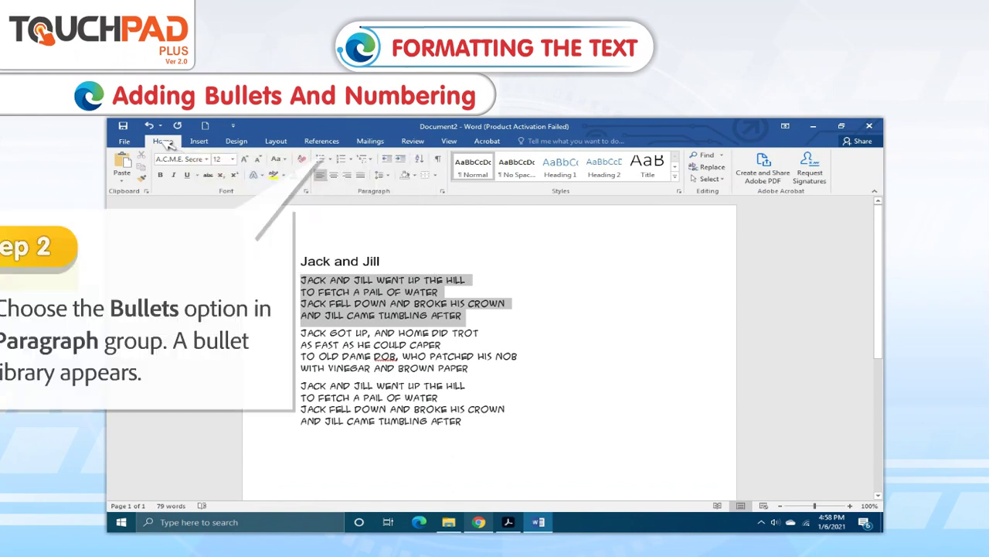
{"action": "left_click", "coordinate": [325, 158]}
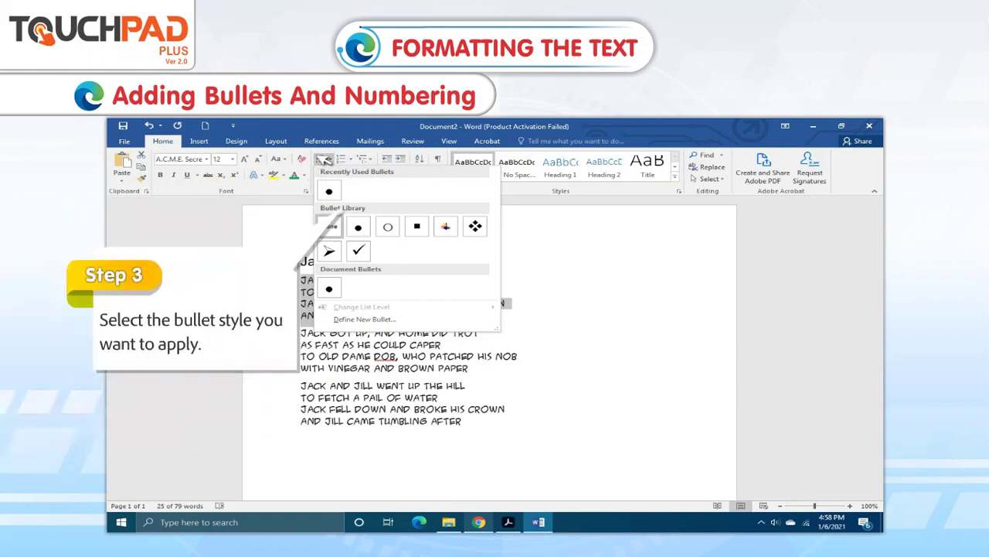
{"action": "left_click", "coordinate": [360, 227]}
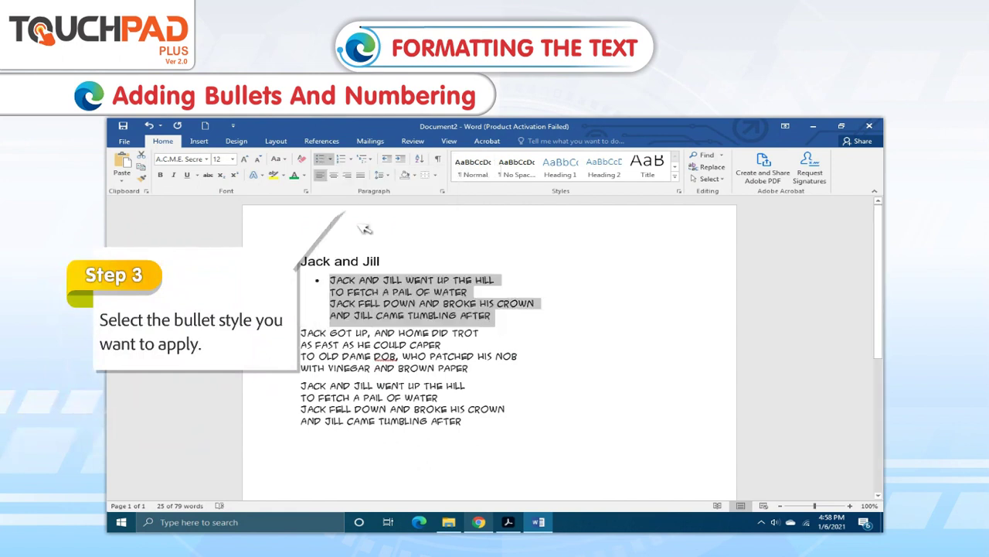